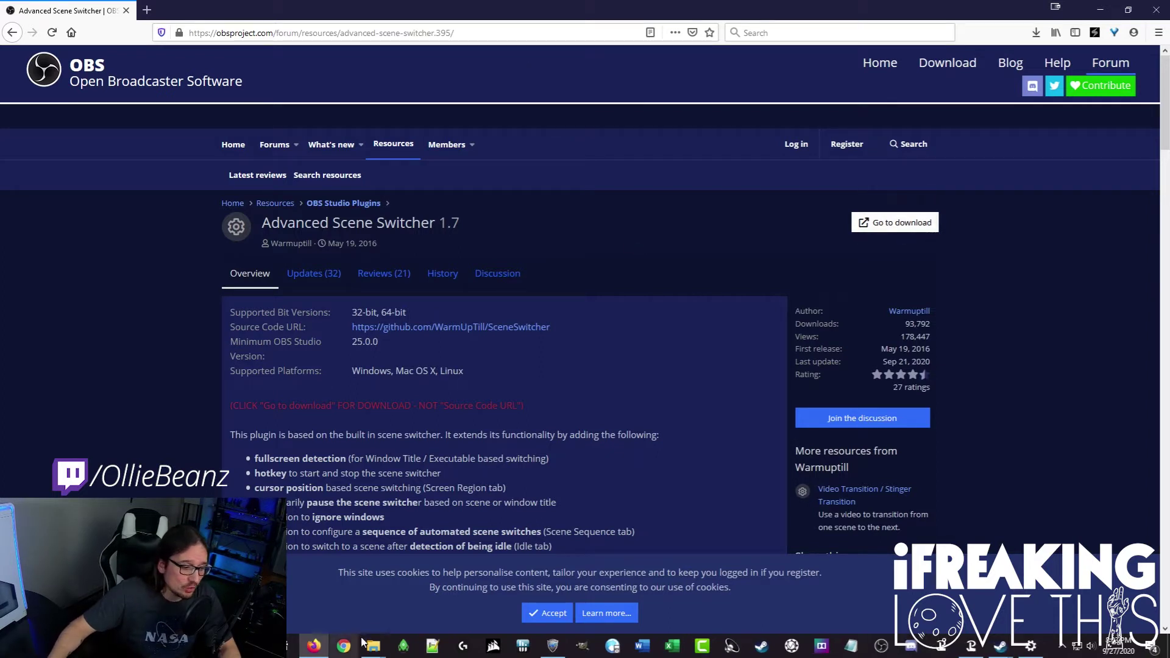
# Step: Open the downloaded SceneSwitcher folder down to Windows > 64bit
pyautogui.moveTo(374, 646)
pyautogui.click(451, 586)
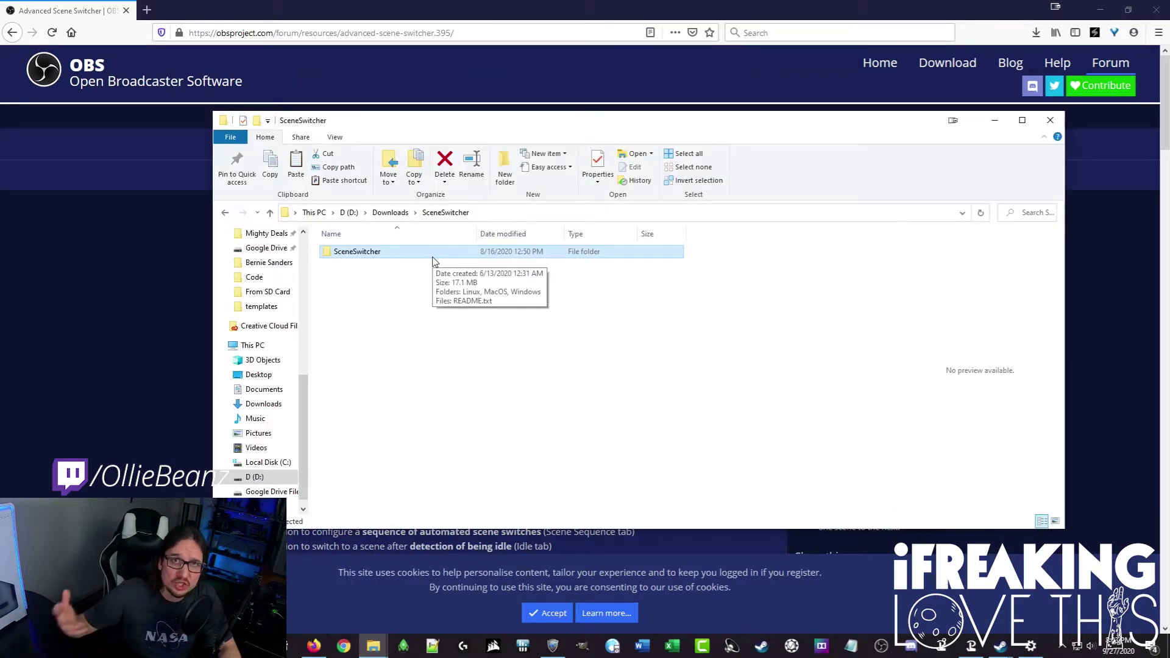
pyautogui.doubleClick(414, 253)
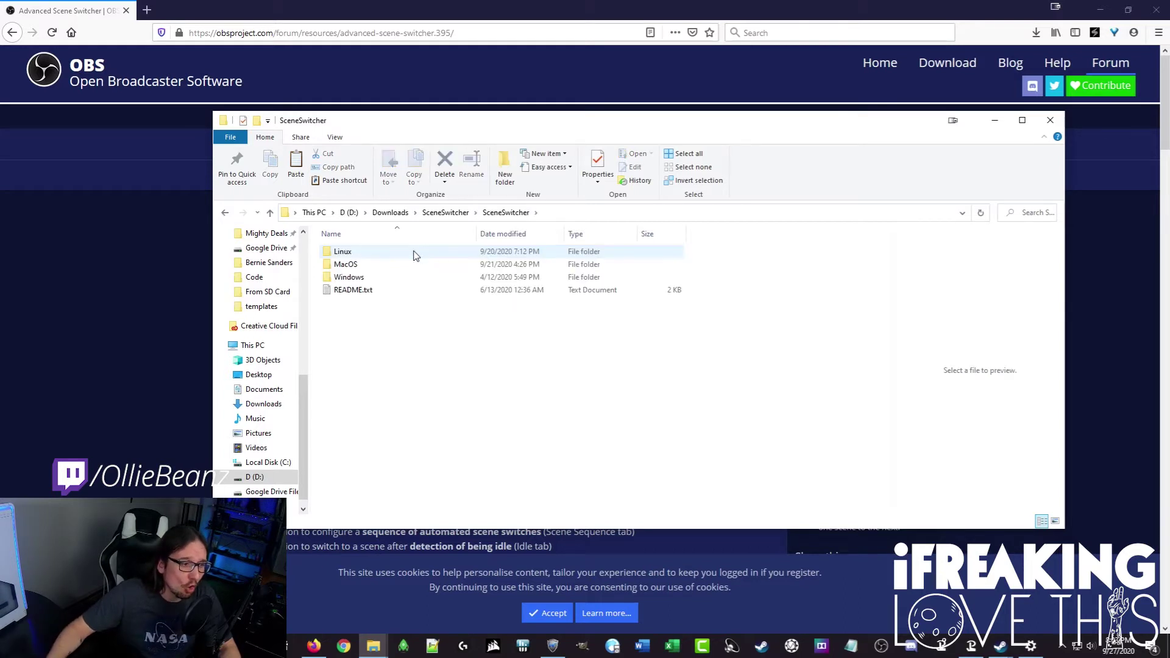
pyautogui.doubleClick(401, 276)
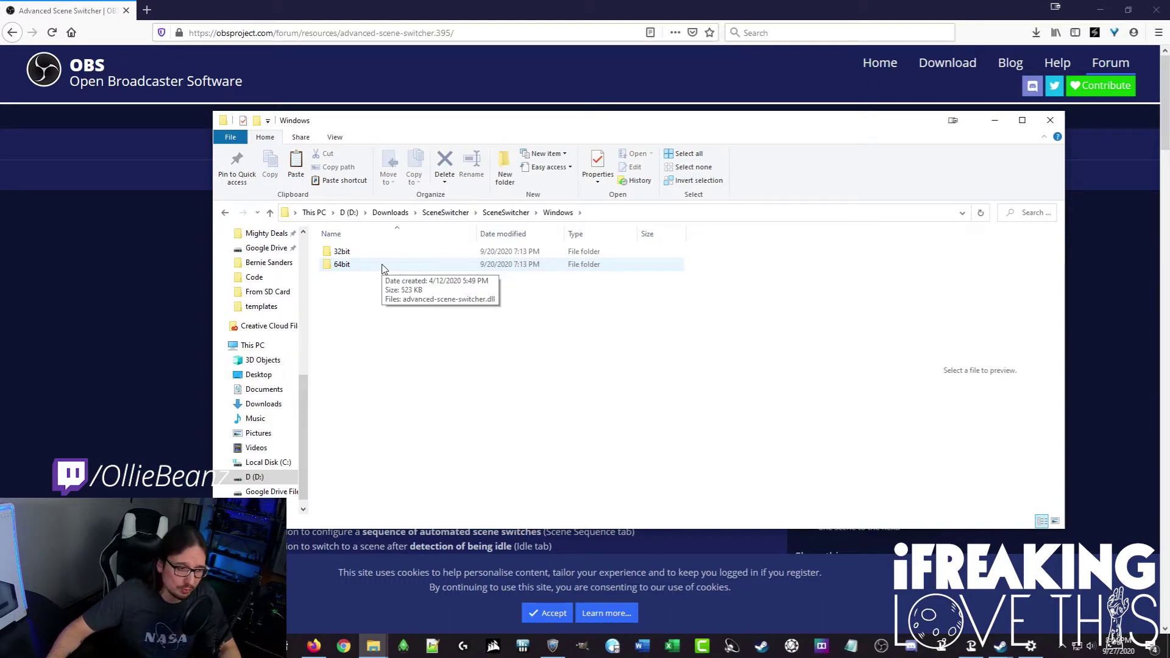
pyautogui.doubleClick(342, 265)
# Step: Select advanced-scene-switcher.dll and bring up the obs-studio\obs-plugins\64bit window containing it
pyautogui.click(390, 255)
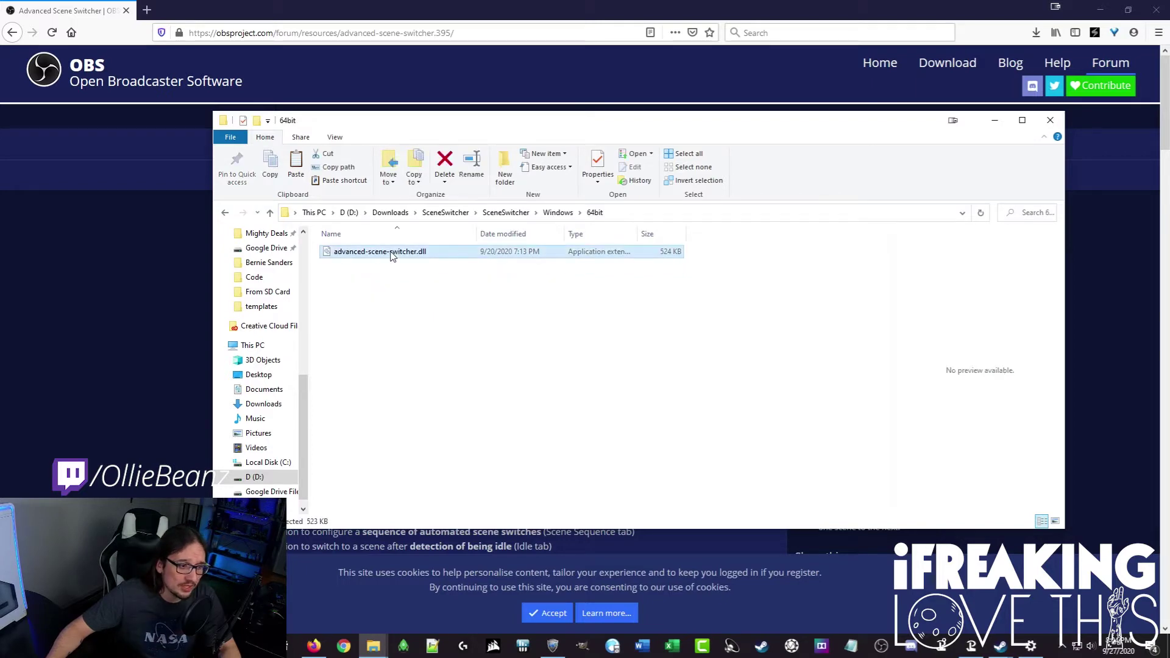
pyautogui.click(373, 647)
pyautogui.click(325, 622)
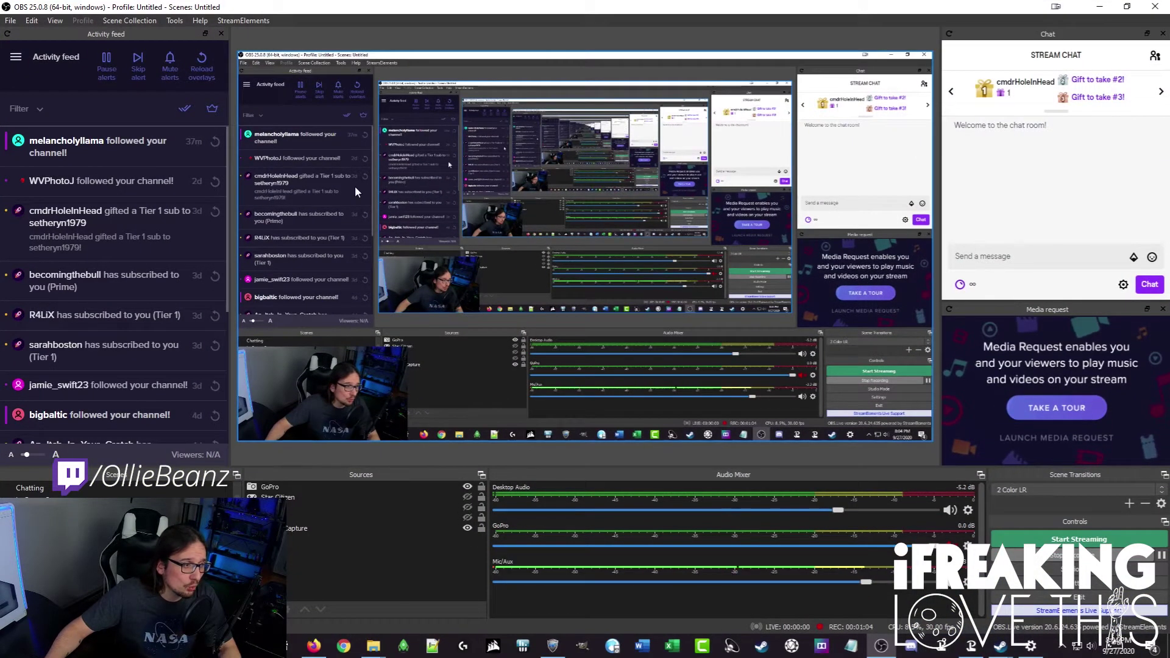
# Step: Open Advanced Scene Switcher from OBS's Tools menu
pyautogui.click(176, 21)
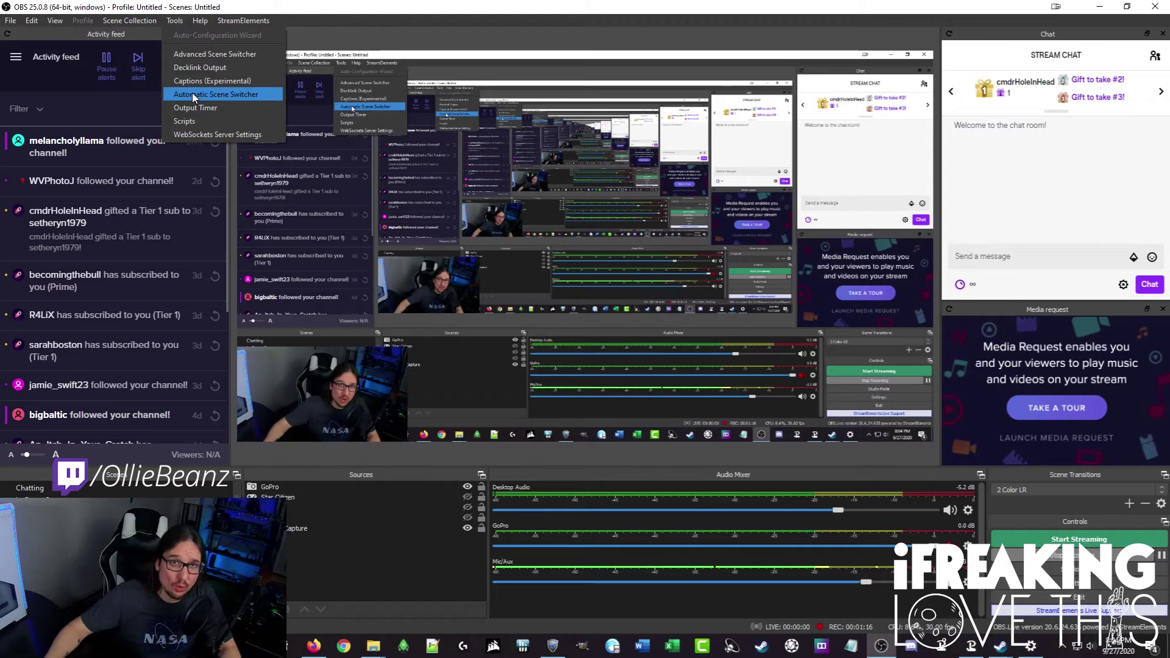
pyautogui.click(224, 54)
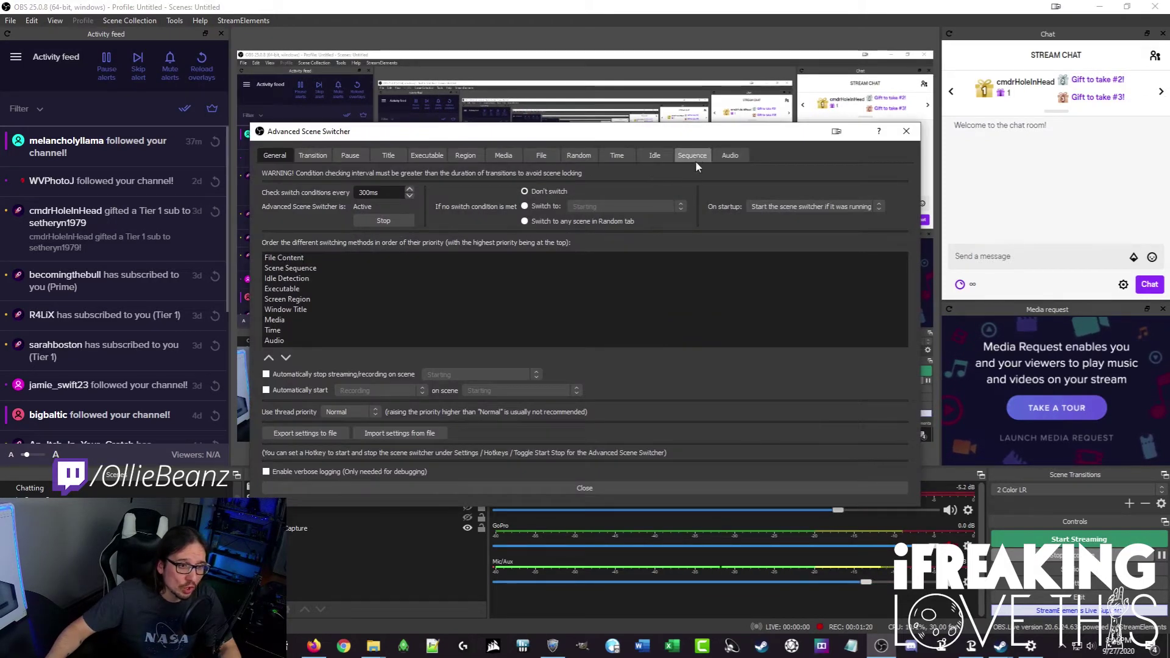
# Step: In the Sequence tab, set a rule switching from Bernie to Be Right Back
pyautogui.click(696, 156)
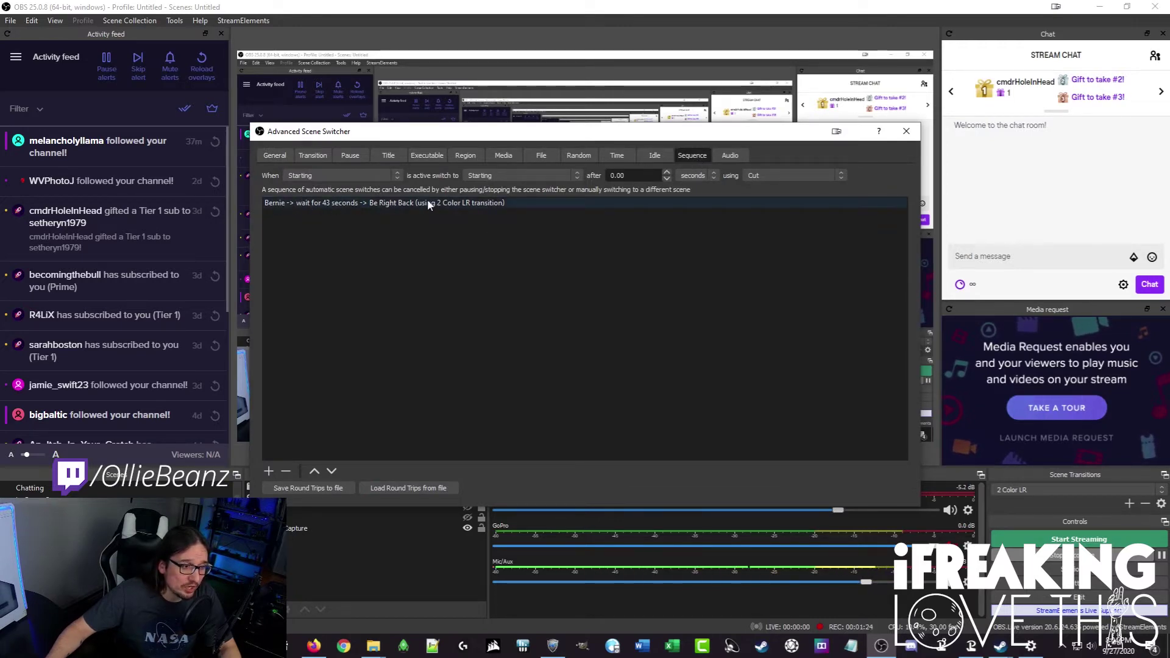
pyautogui.click(397, 175)
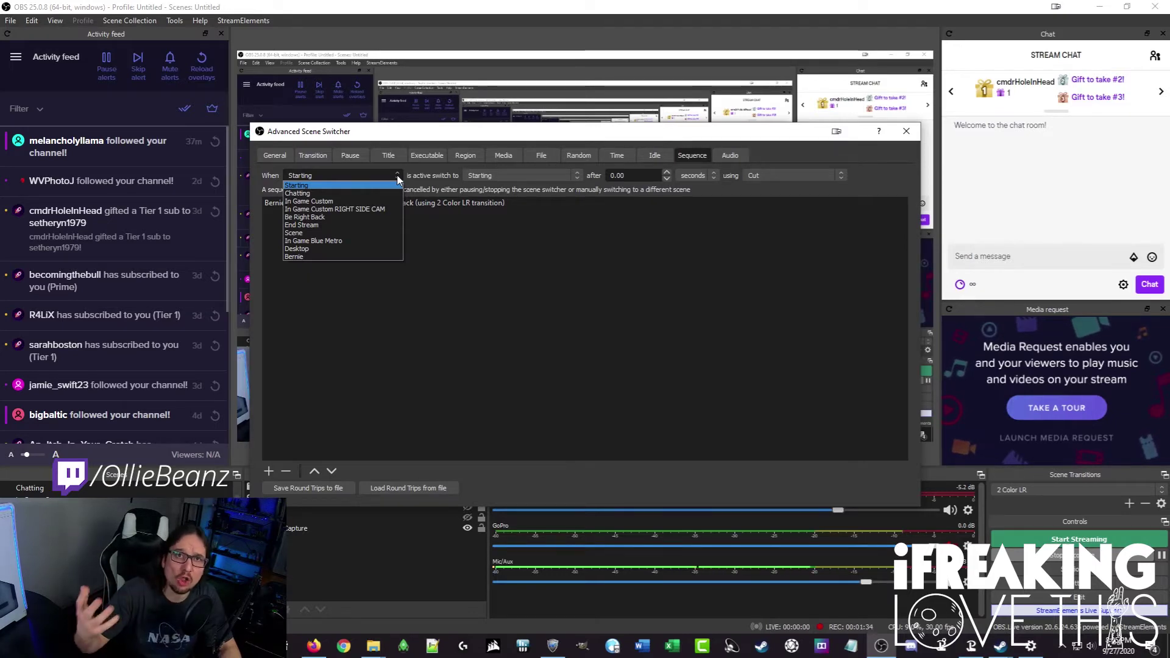
pyautogui.click(362, 256)
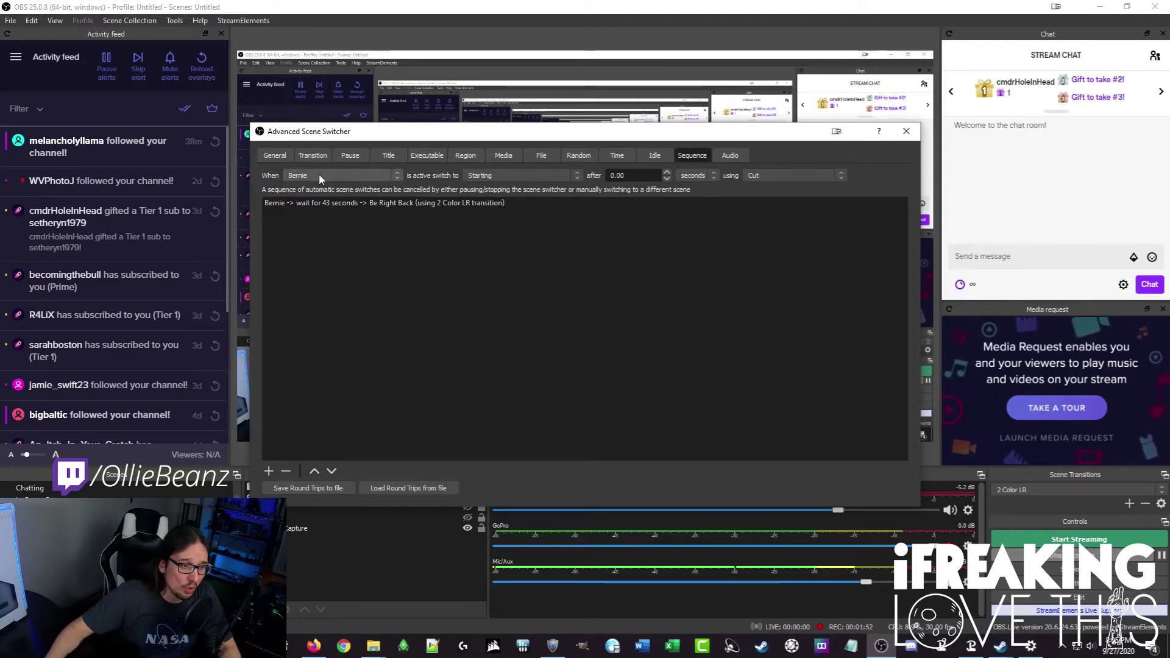
pyautogui.click(547, 176)
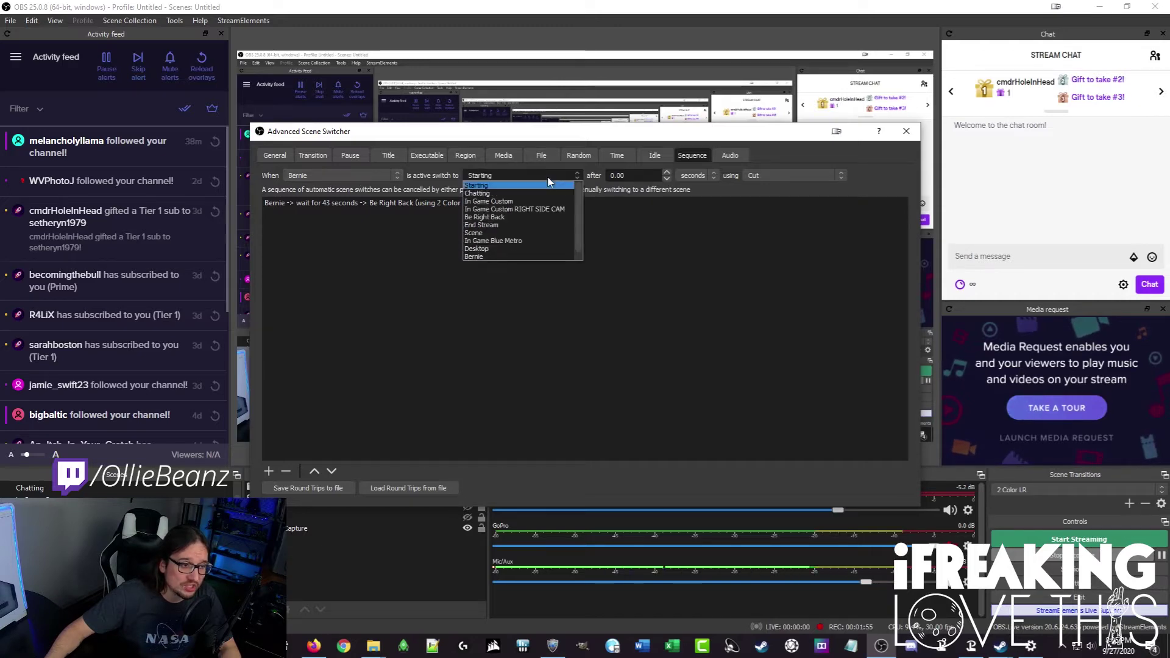
pyautogui.click(528, 217)
# Step: Give the rule a 43-second delay and the 2 Color LR transition, then select it
pyautogui.doubleClick(637, 176)
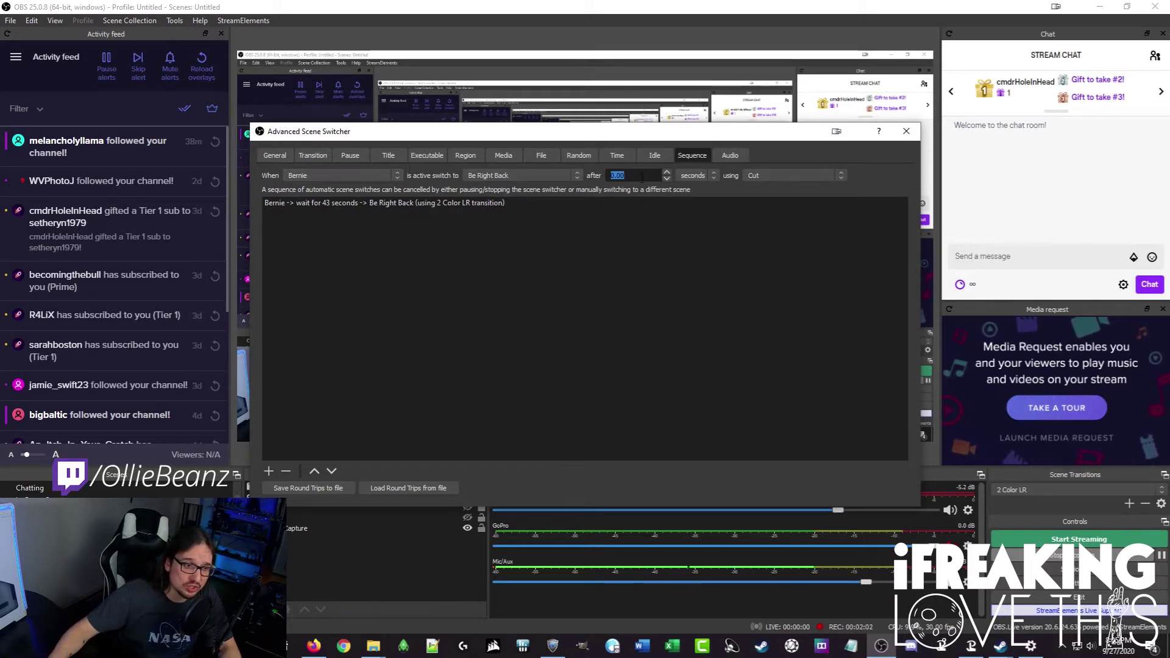
pyautogui.write('43')
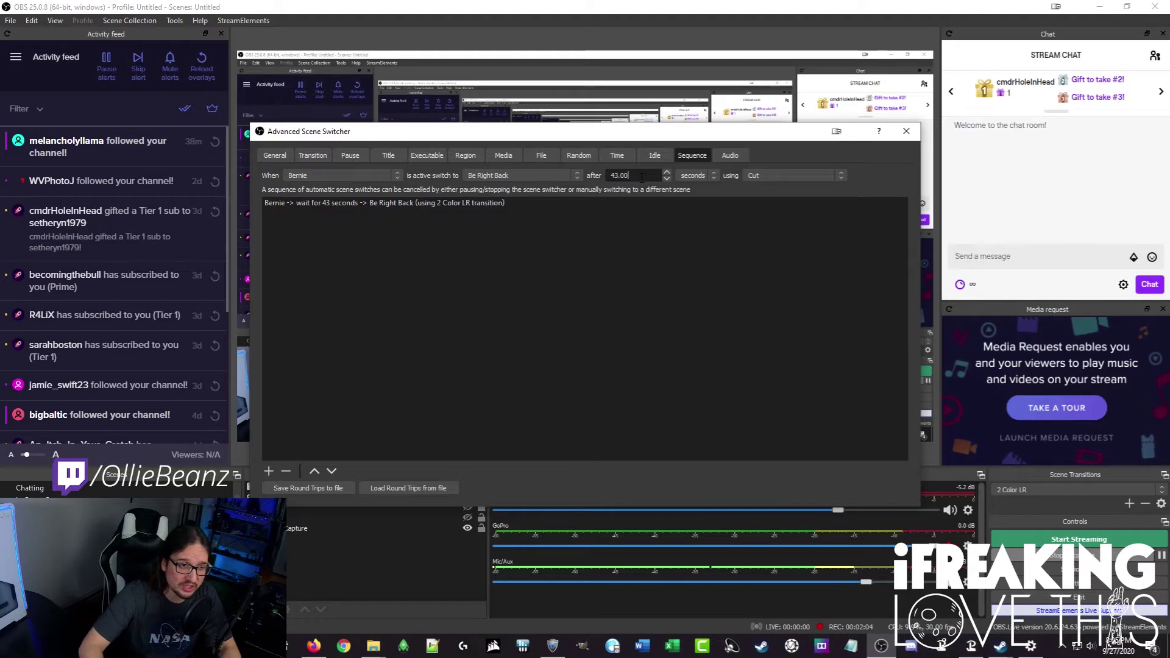
pyautogui.click(788, 175)
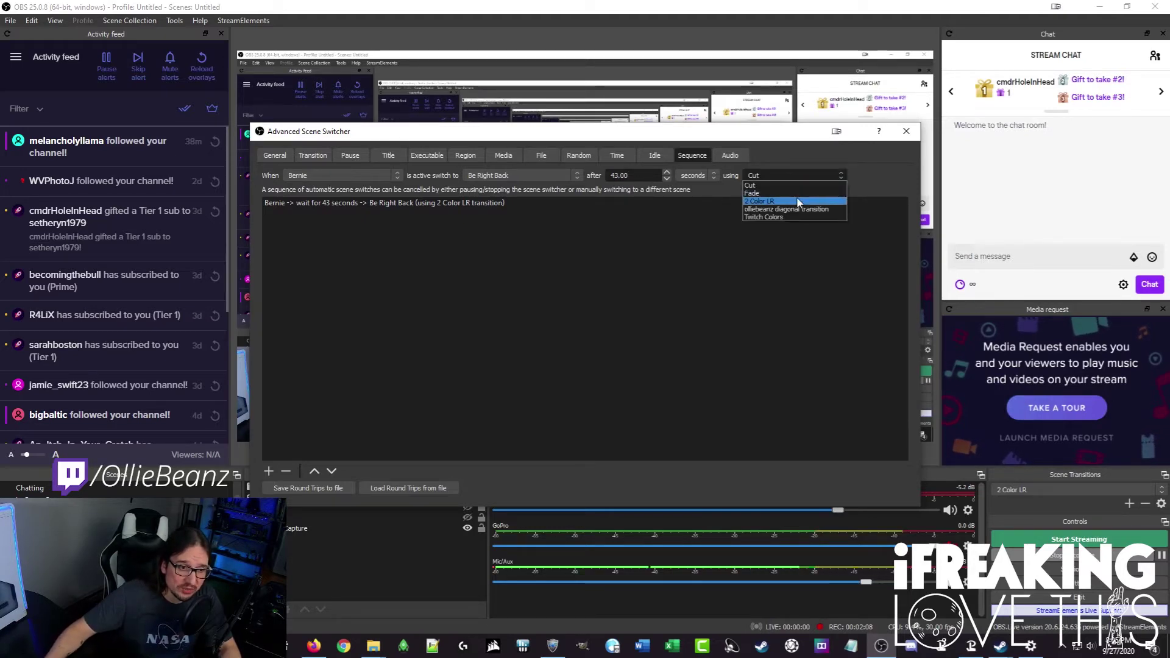
pyautogui.click(799, 202)
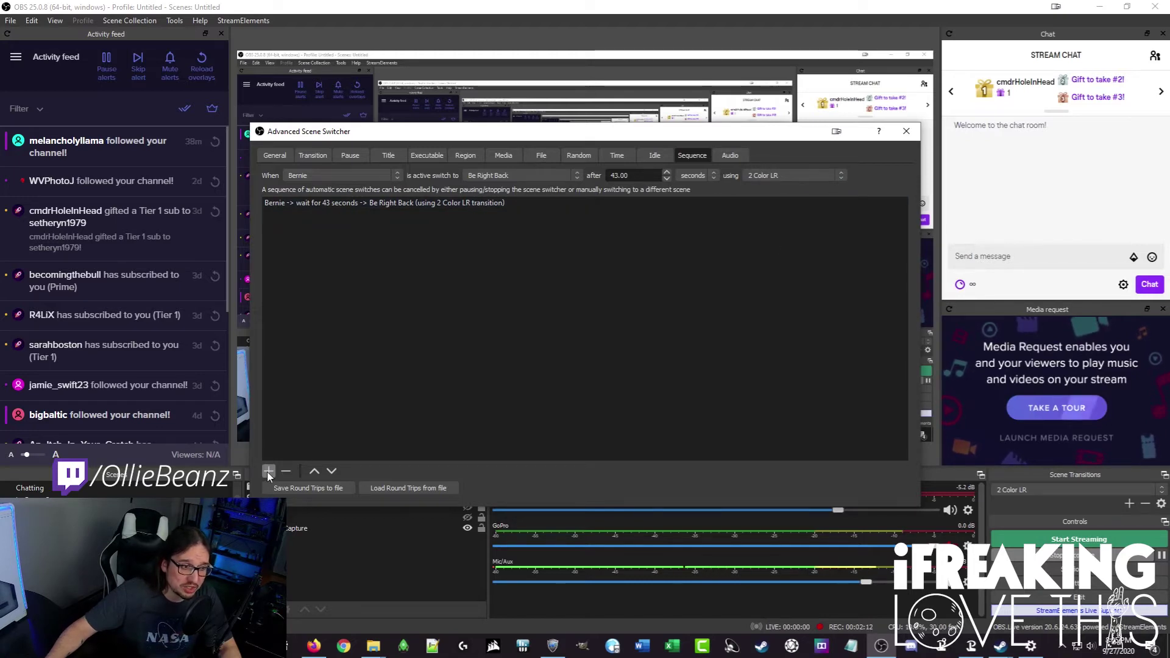
pyautogui.click(380, 203)
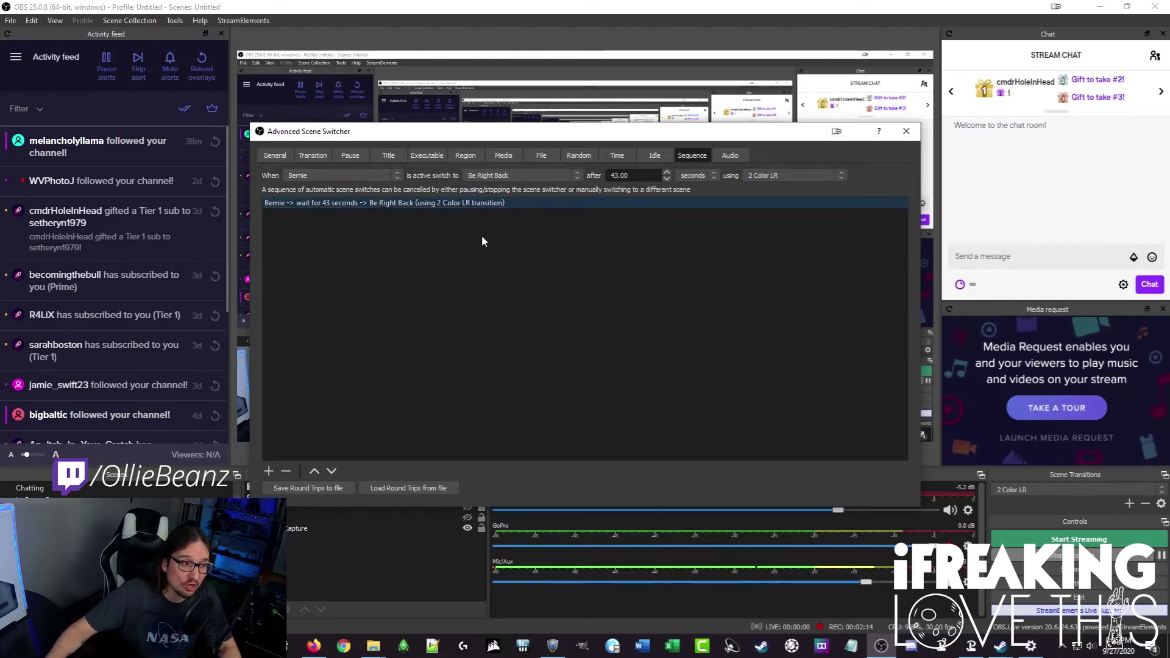
pyautogui.click(281, 155)
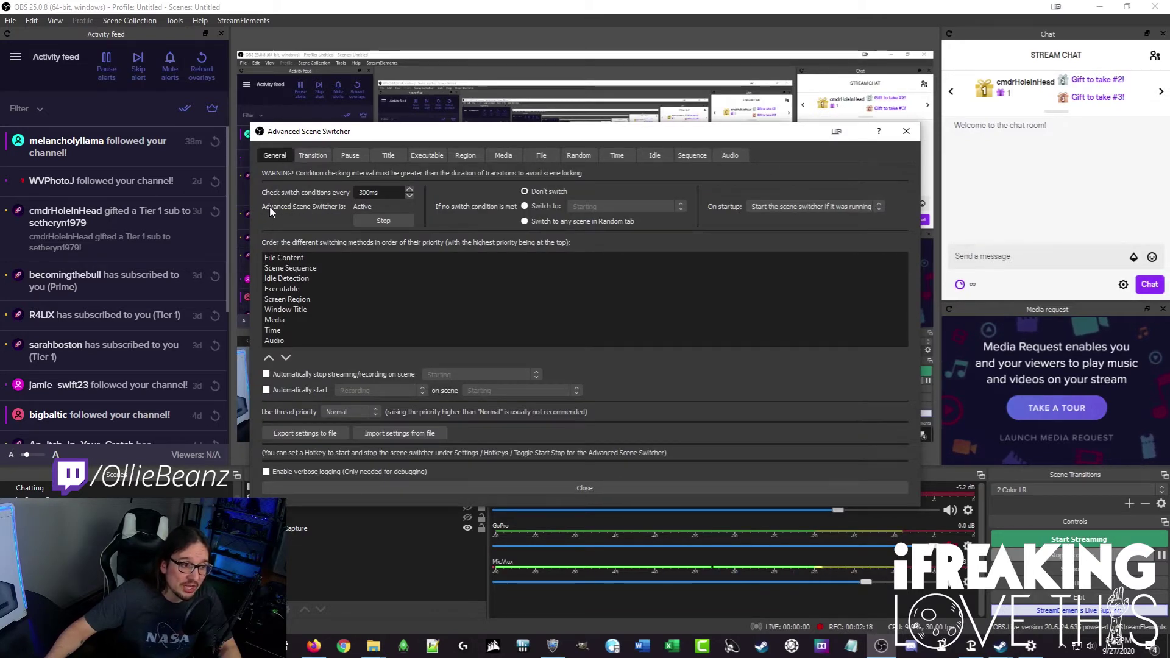
# Step: Restart the scene switcher with Stop then Start, and close its settings window
pyautogui.click(389, 223)
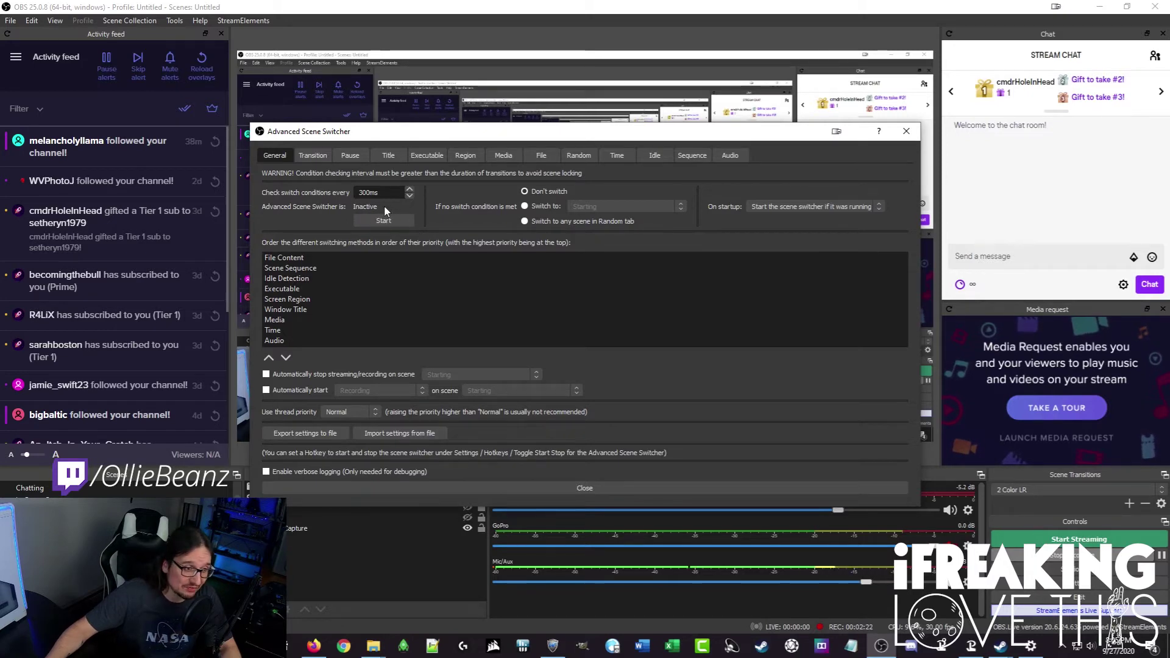
pyautogui.click(398, 220)
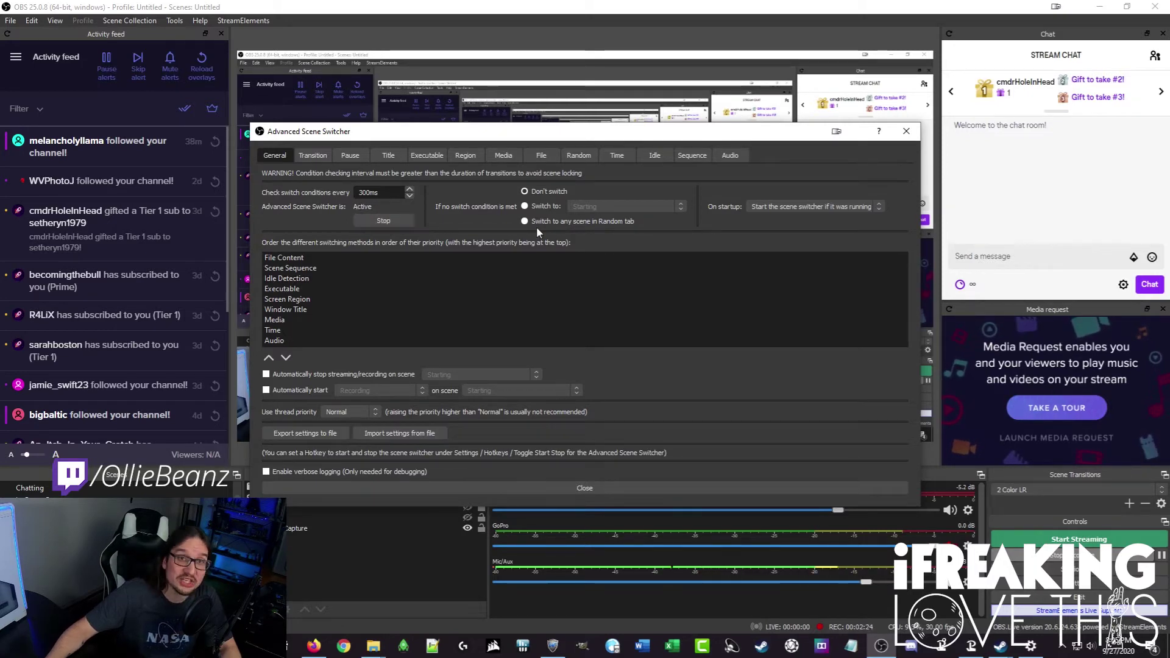
pyautogui.click(906, 131)
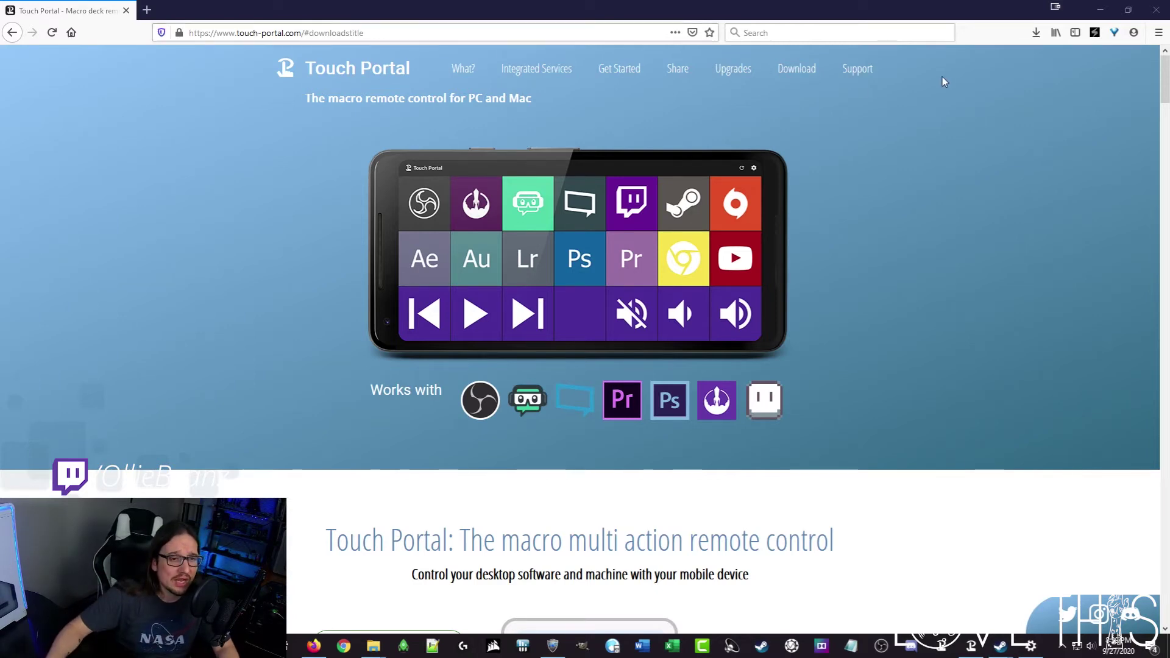
# Step: Go to the Touch Portal site's Download section, then bring the Touch Portal app forward
pyautogui.click(800, 74)
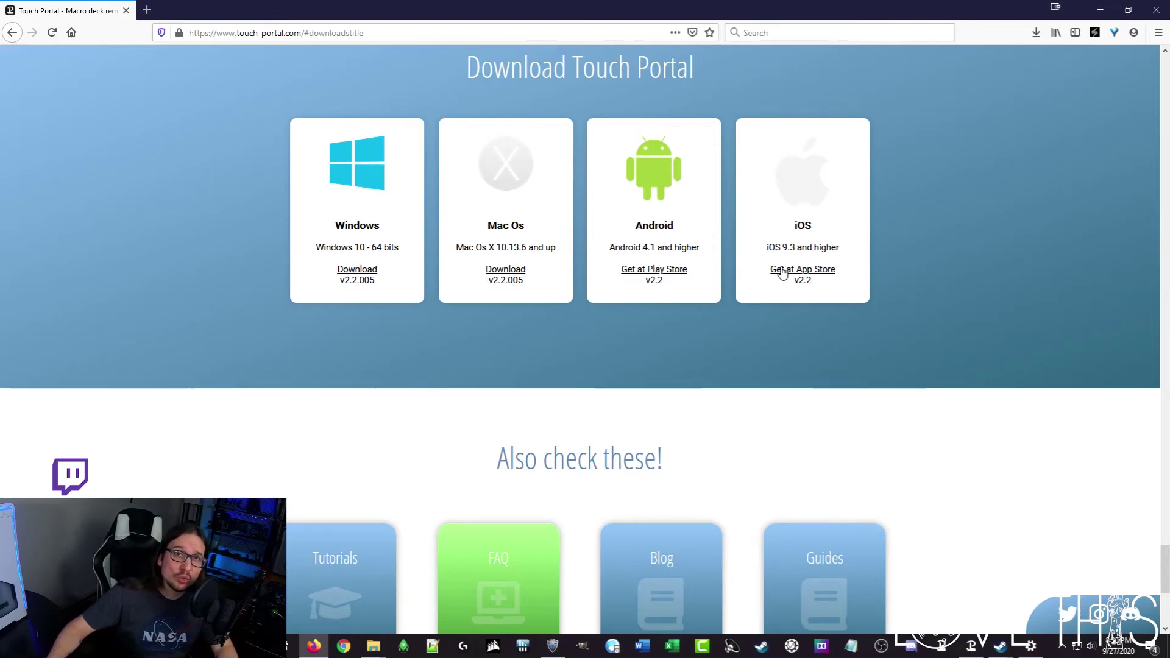
pyautogui.hotkey('alt', 'Tab')
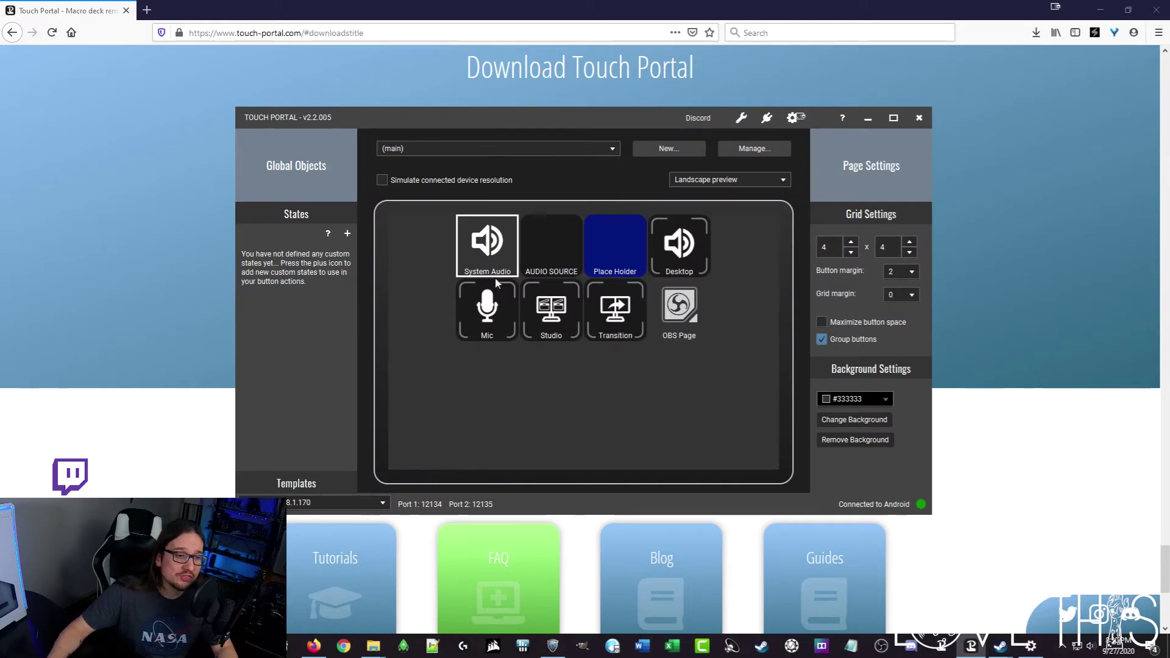
# Step: Switch Touch Portal to the OBS button page and open the Bernie BRB button for editing
pyautogui.click(574, 147)
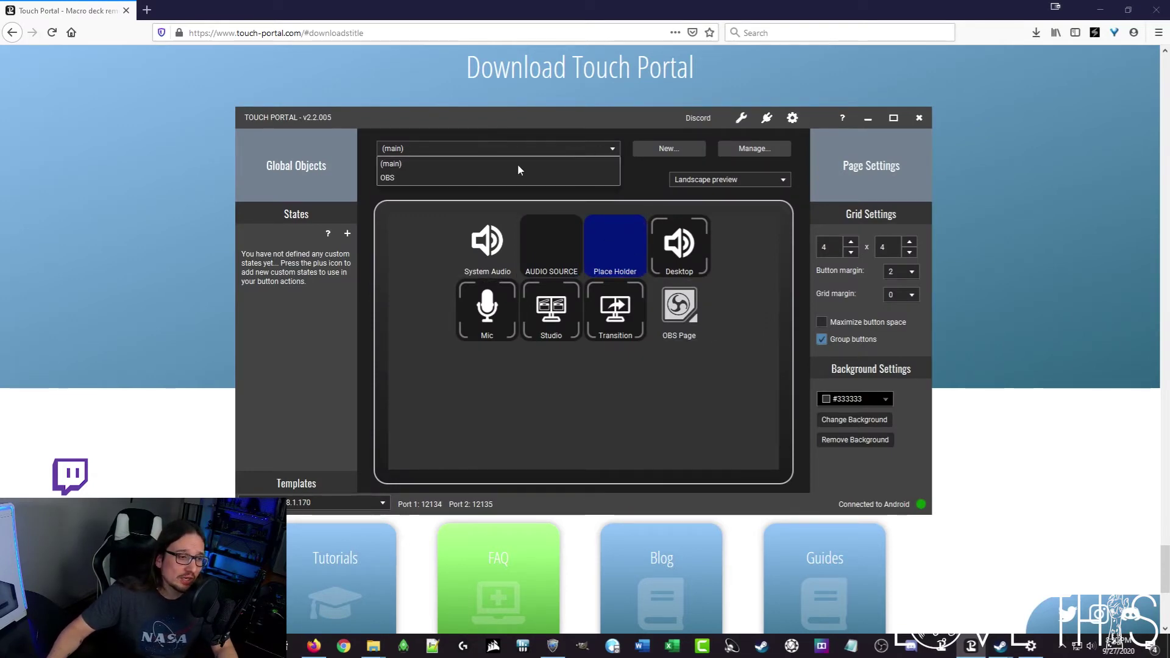
pyautogui.click(488, 178)
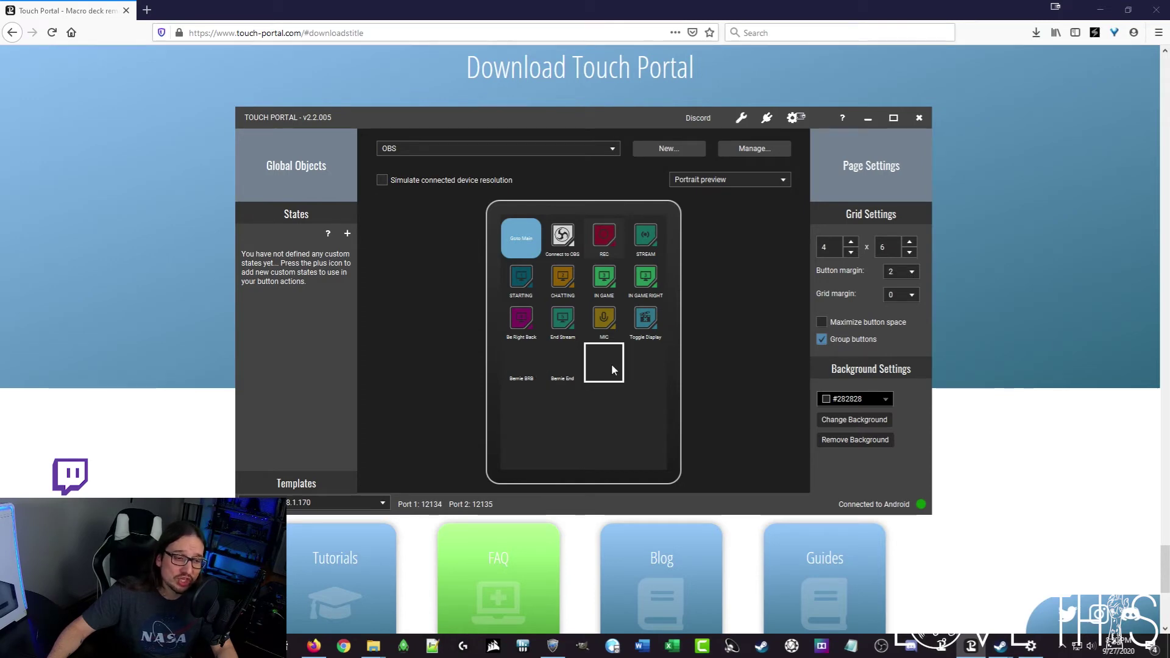
pyautogui.click(535, 374)
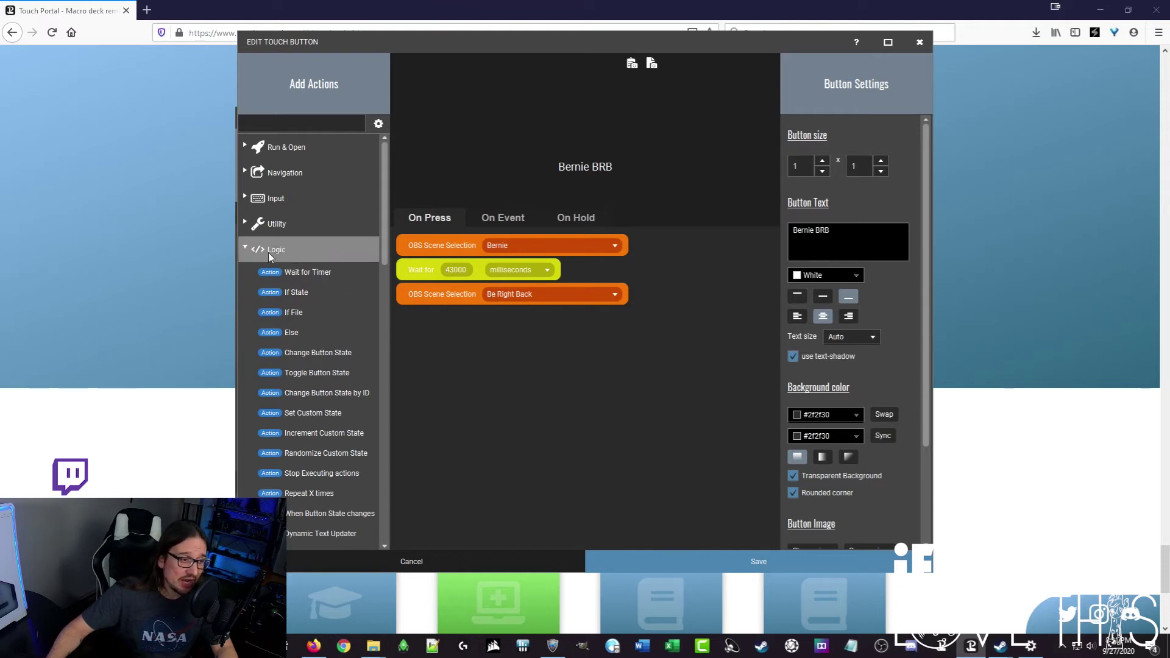
# Step: Review Bernie BRB's actions (Bernie, wait 43000 ms, Be Right Back), then close the editor without saving
pyautogui.scroll(-8, 256, 251)
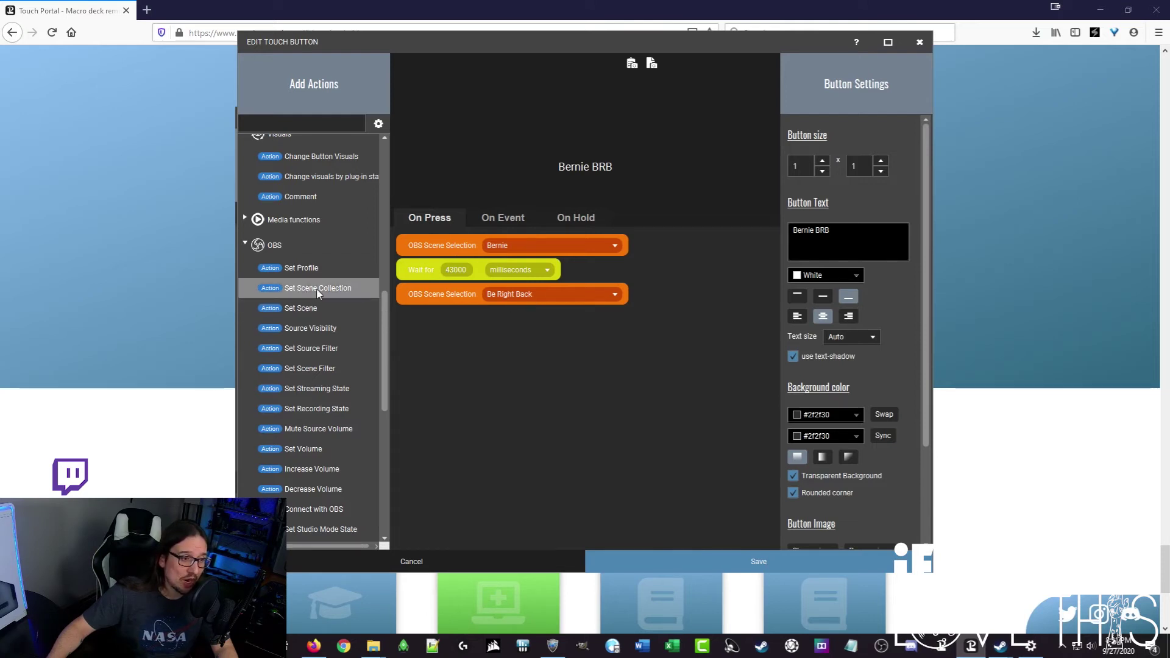
pyautogui.scroll(-10, 335, 294)
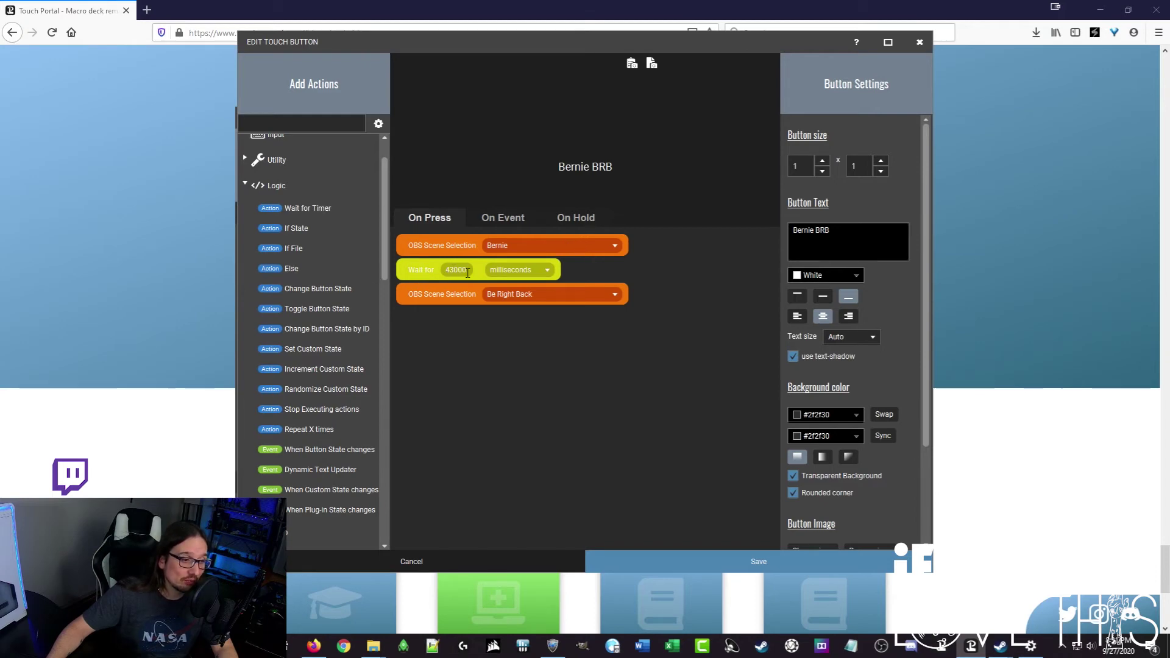
pyautogui.scroll(1, 321, 314)
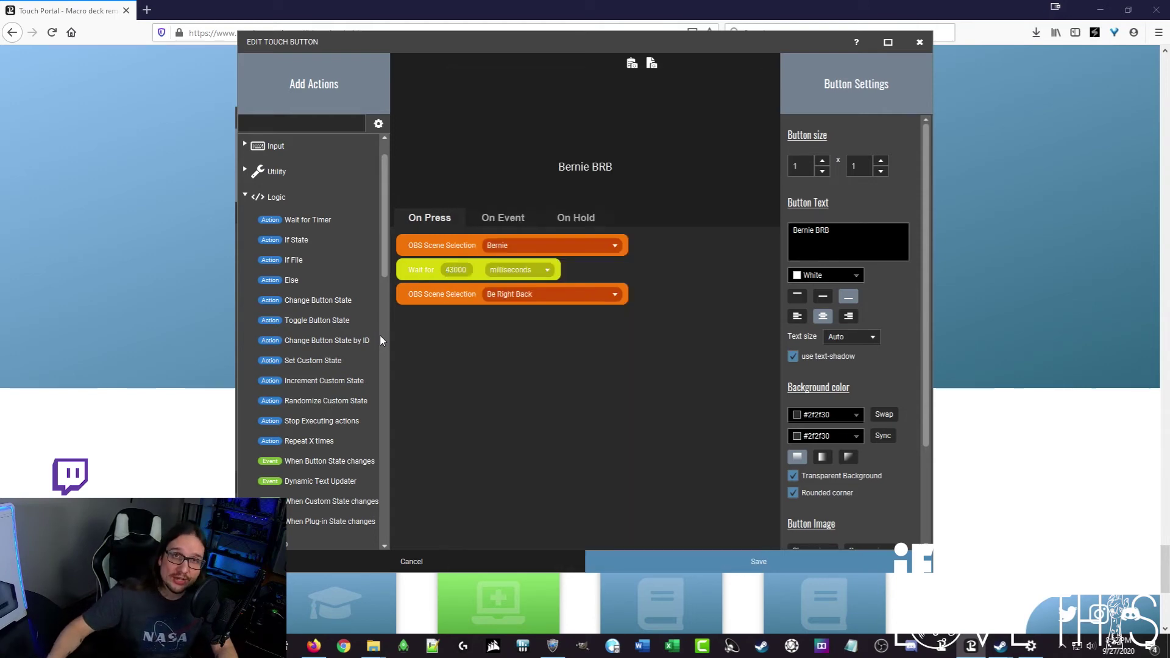
pyautogui.click(457, 564)
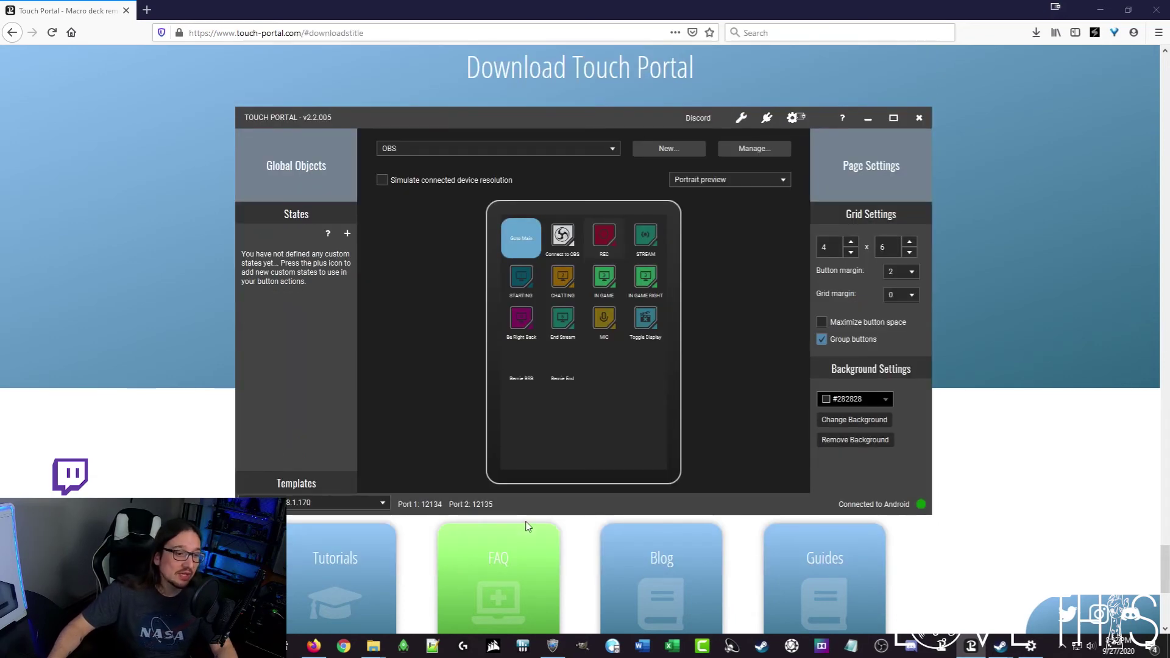